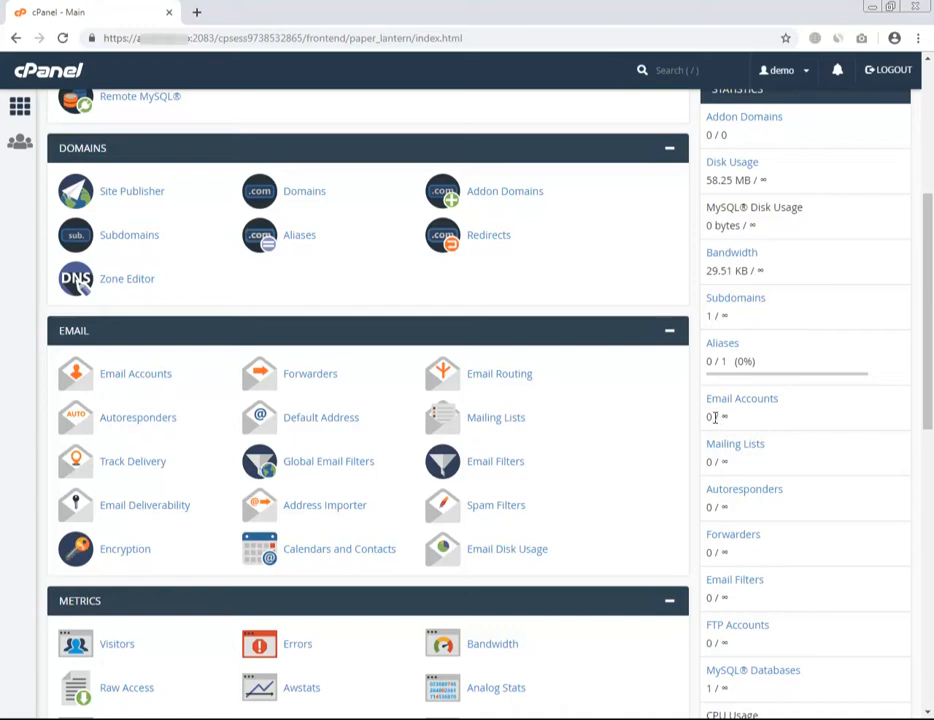
Step: Highlight the 0 email accounts and the unlimited quota, then open Email Accounts
double_click(709, 417)
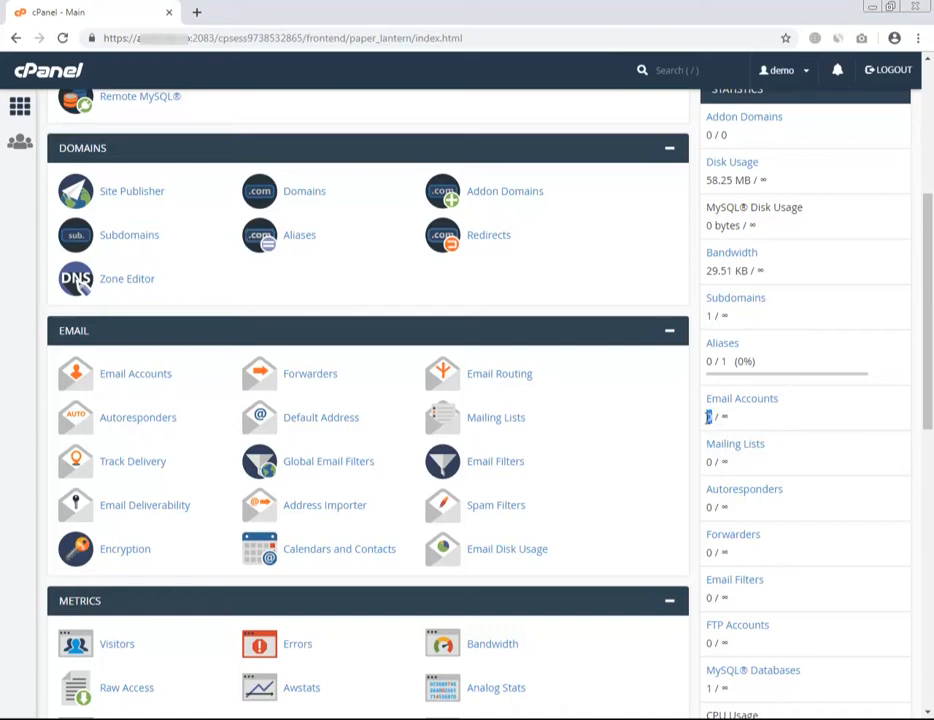
click(722, 419)
double_click(724, 419)
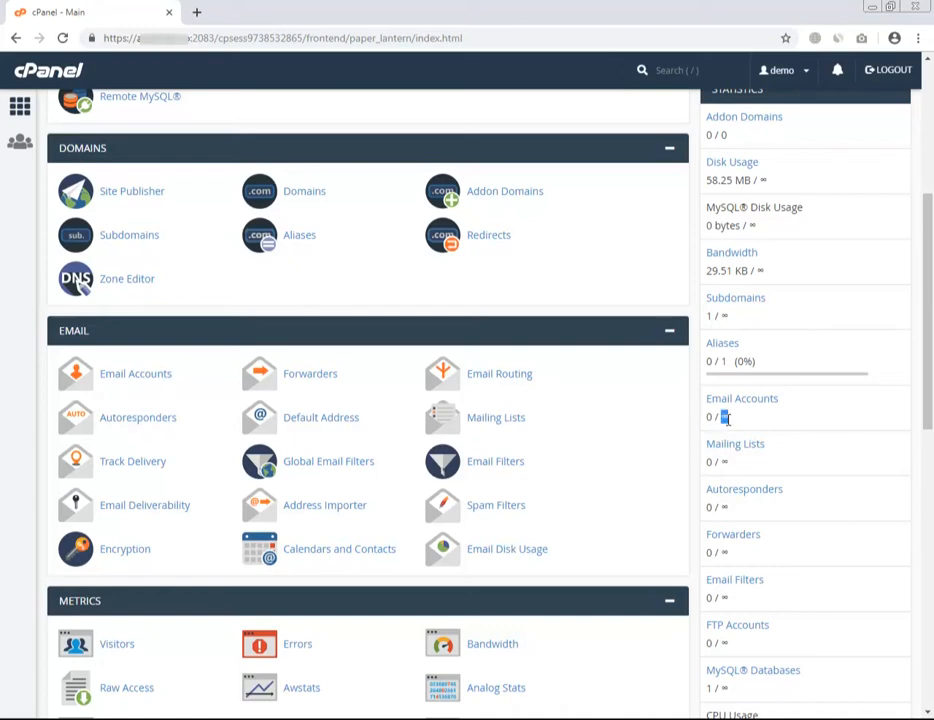
click(13, 405)
click(128, 380)
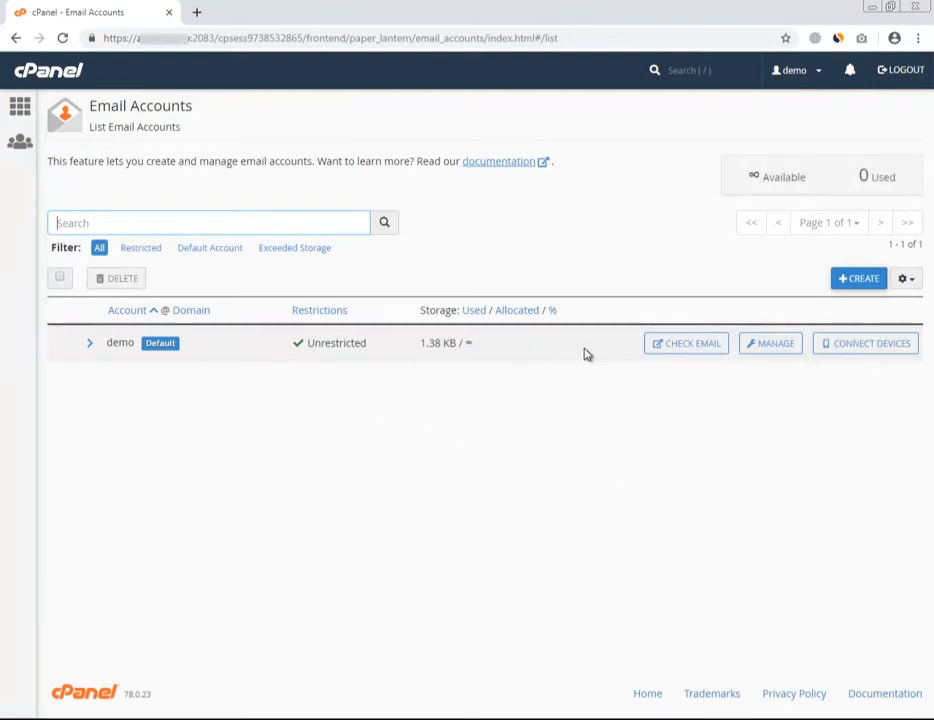
Step: Start a new account with username info and a password rated strength 56
click(847, 283)
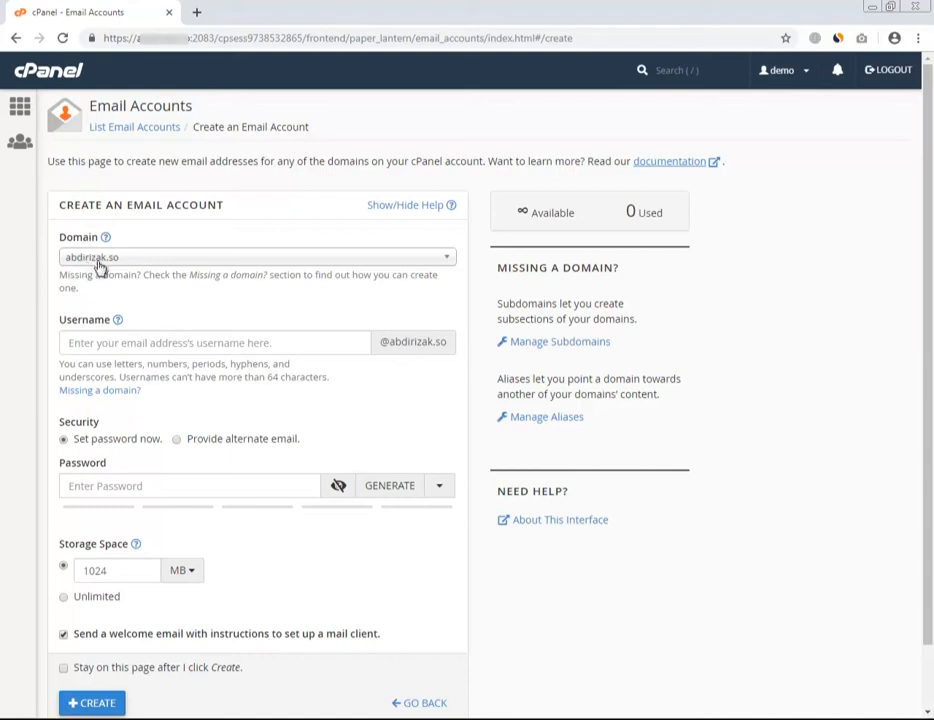
click(104, 344)
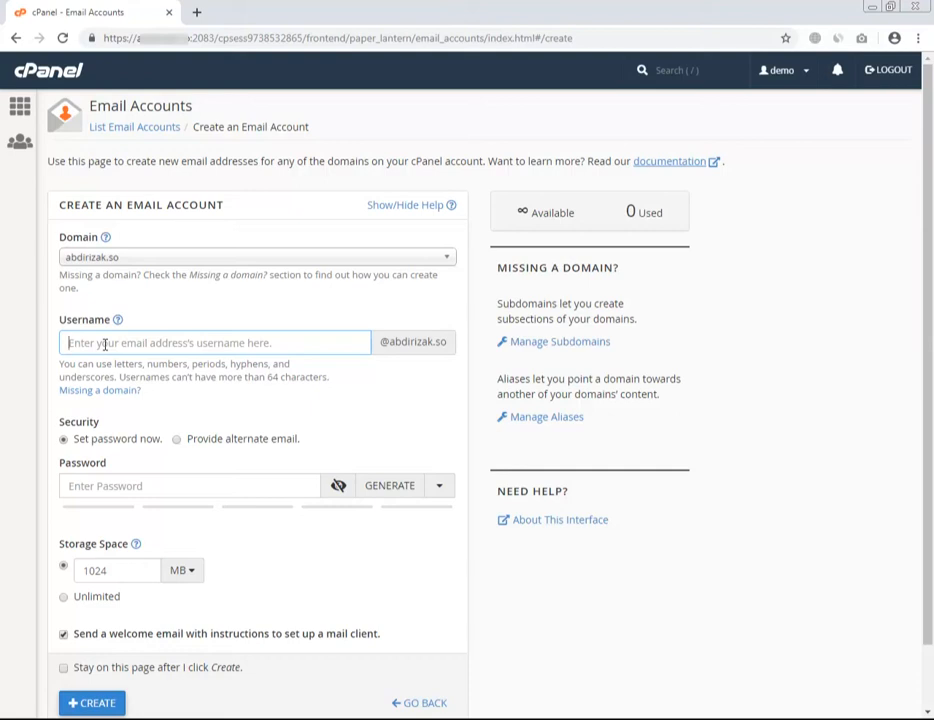
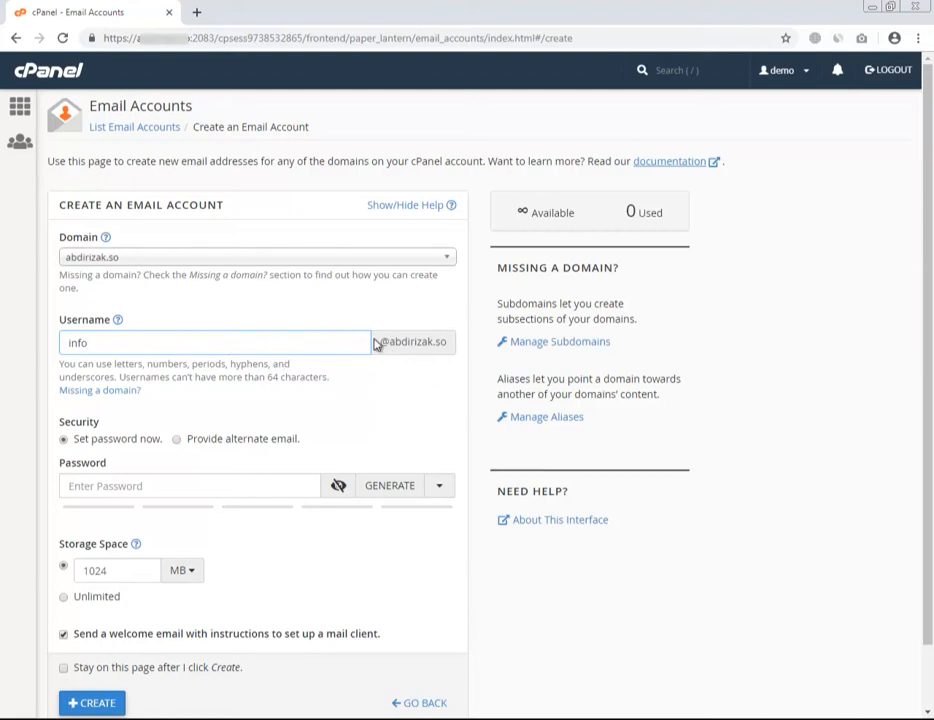
click(208, 482)
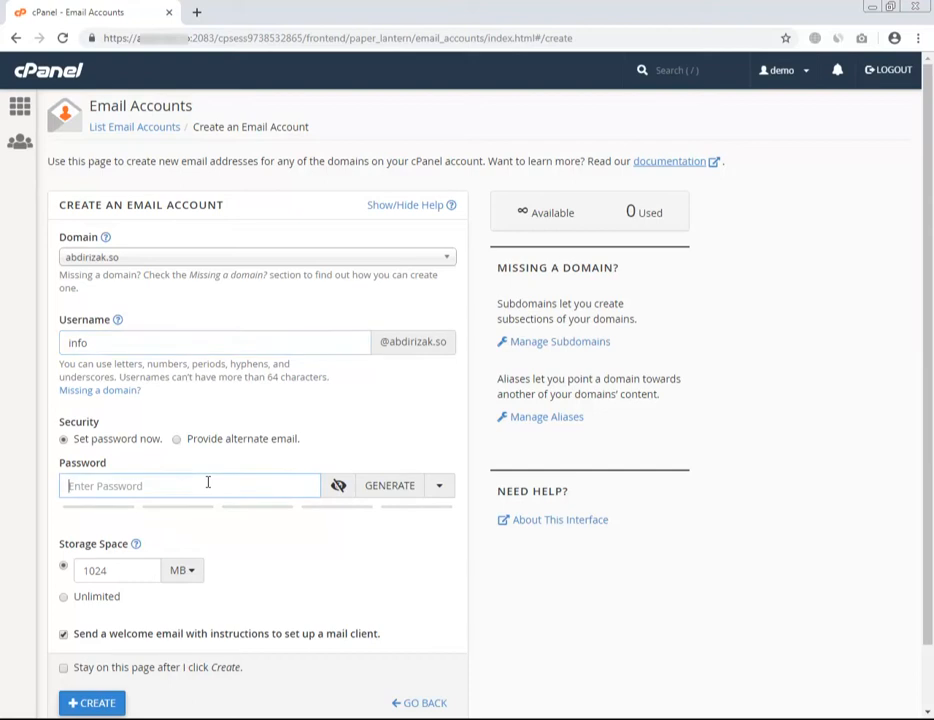
scroll(208, 482, down, 1)
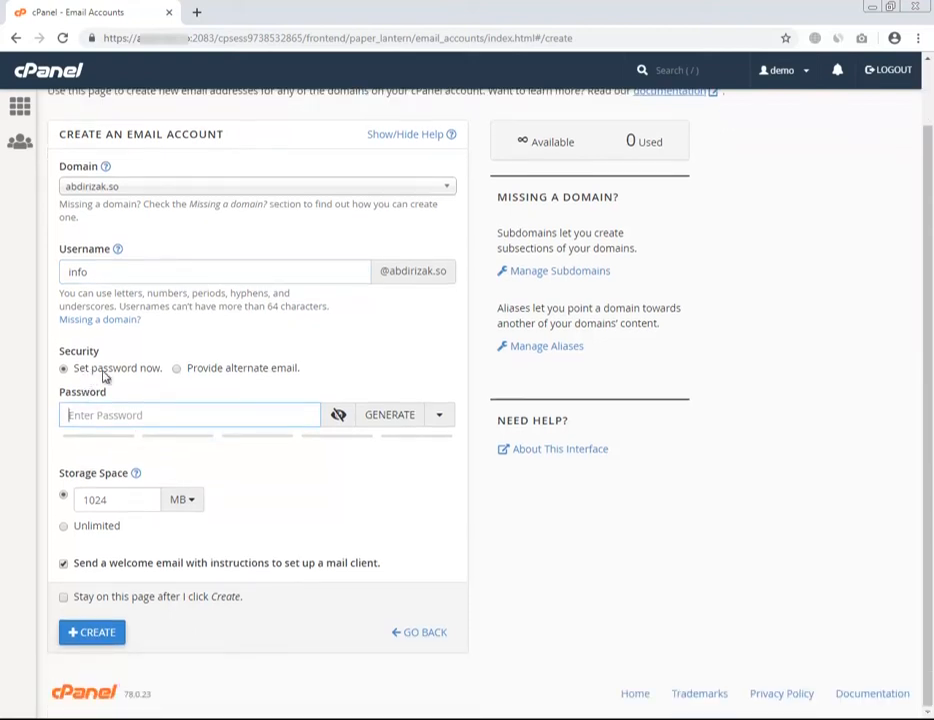
text(•••••••••)
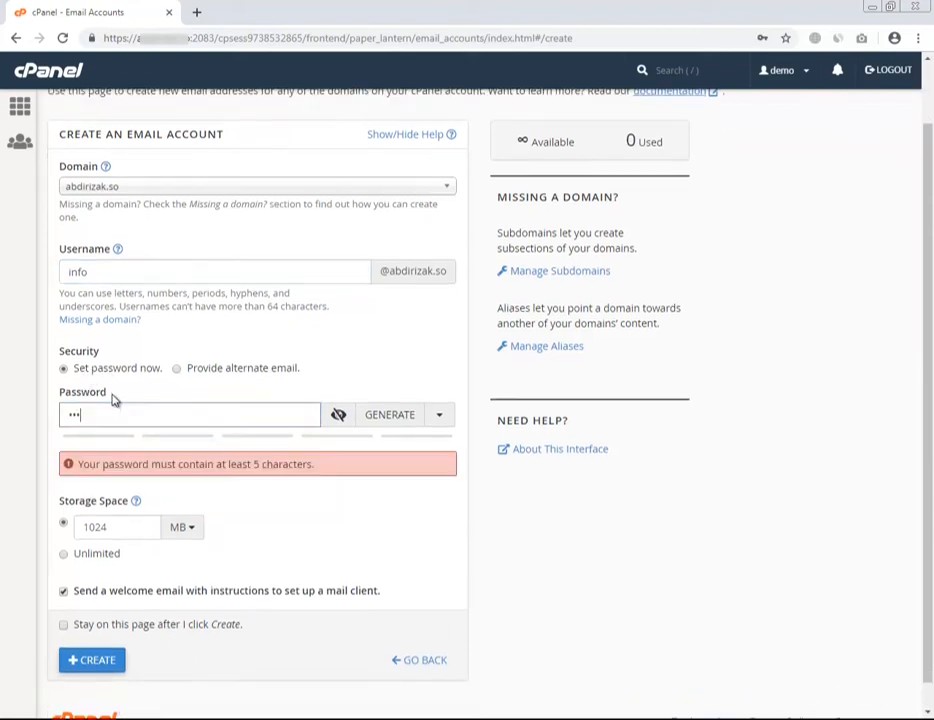
text(•)
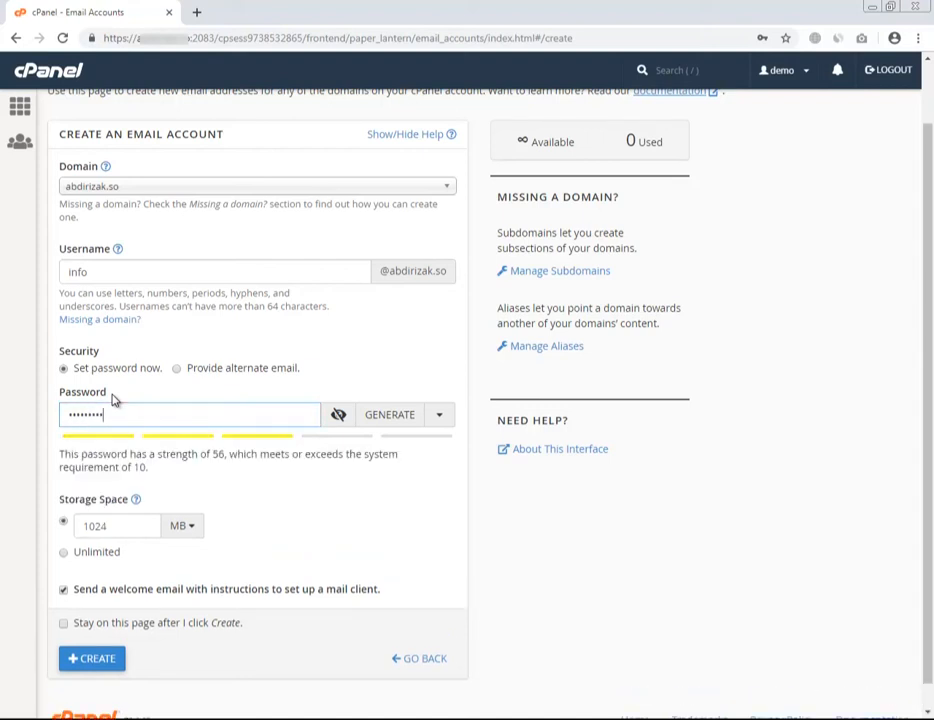
scroll(192, 476, down, 1)
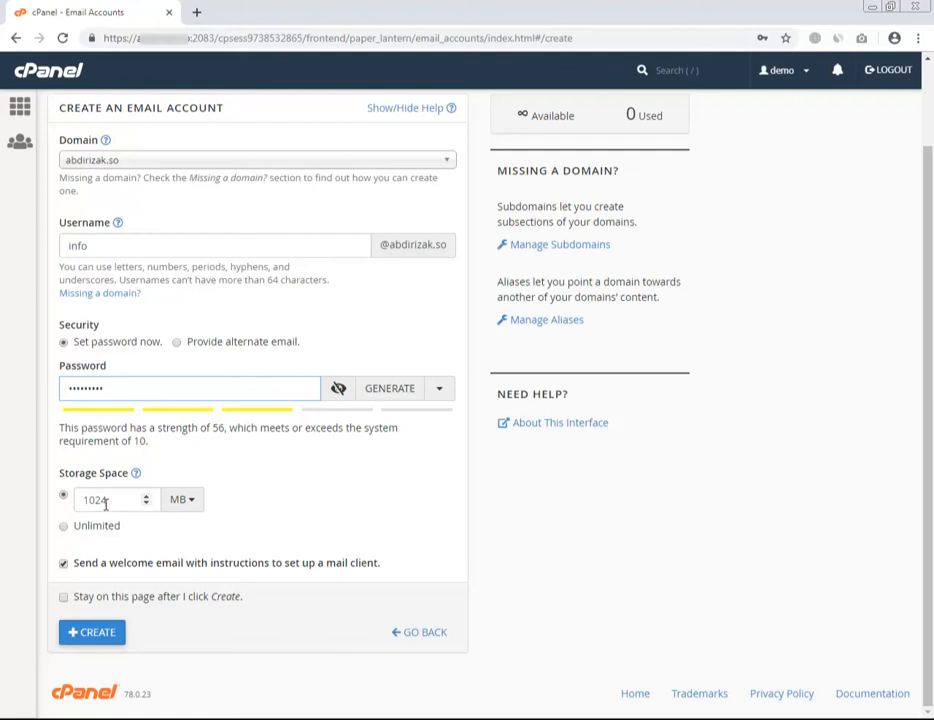
Step: Set the mailbox storage to Unlimited and uncheck 'Send a welcome email'
click(181, 500)
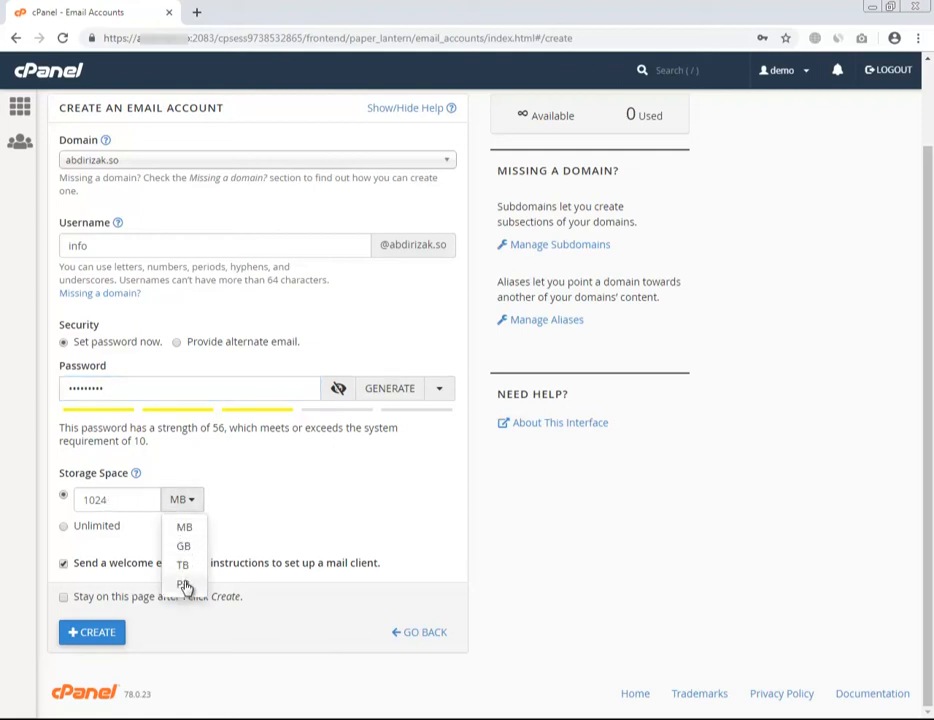
click(239, 521)
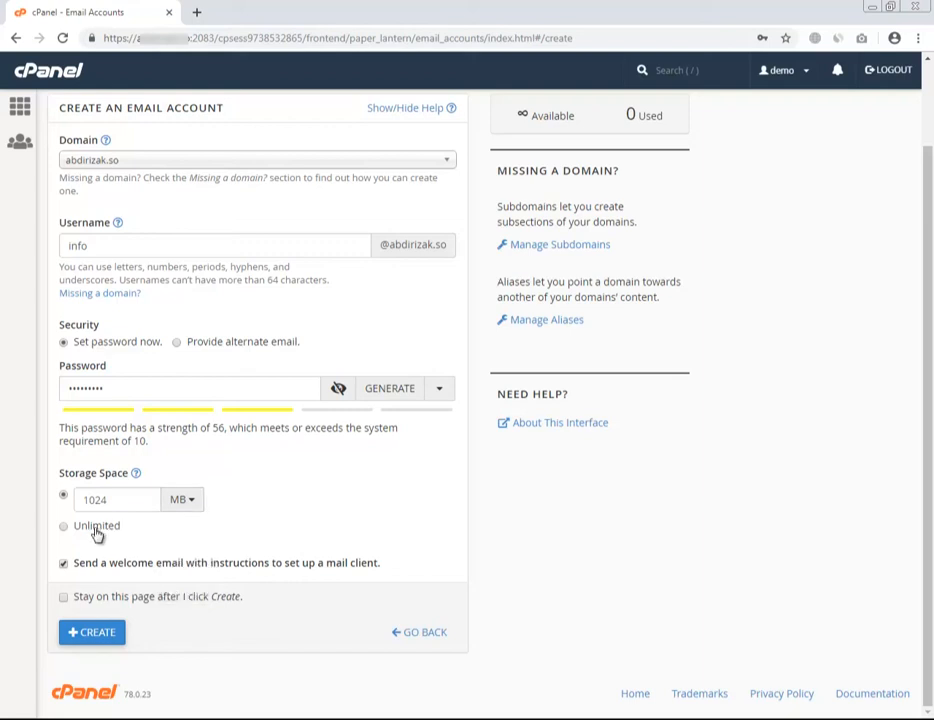
click(97, 534)
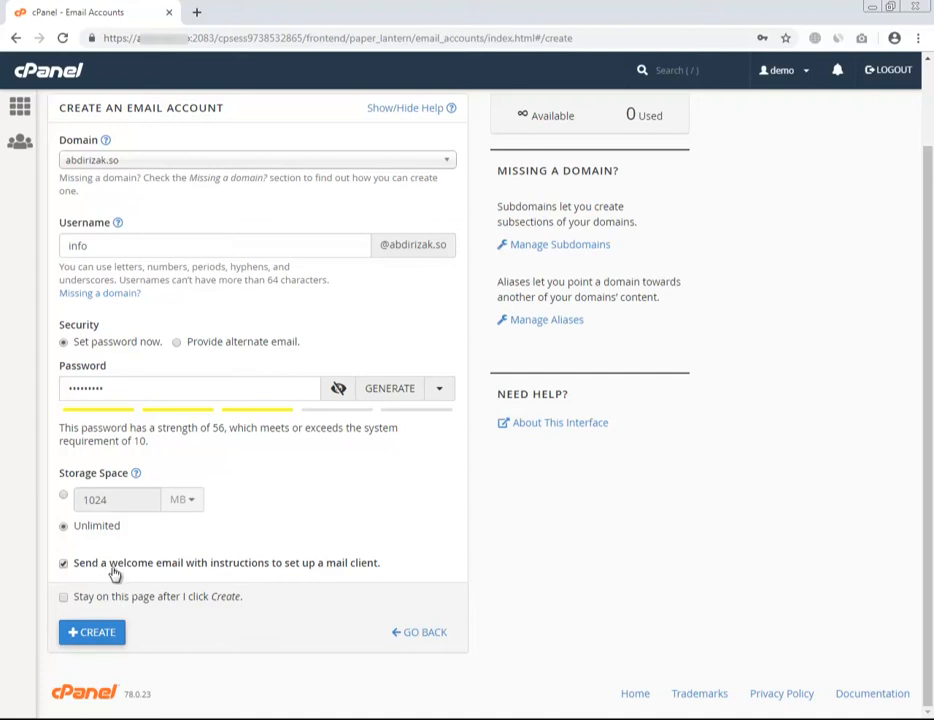
click(64, 564)
scroll(130, 610, up, 1)
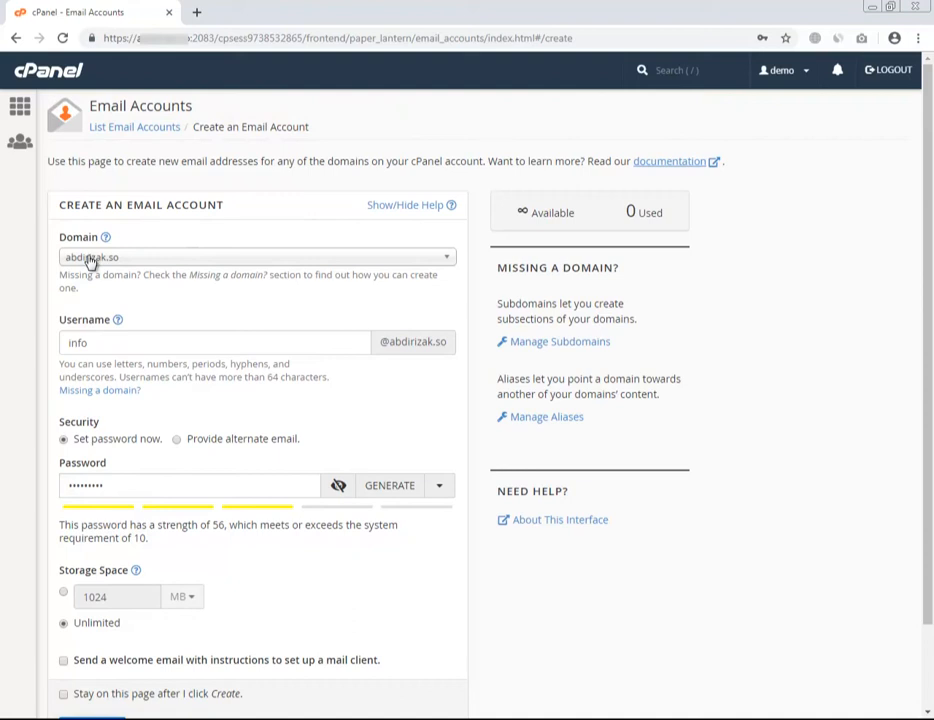
click(90, 343)
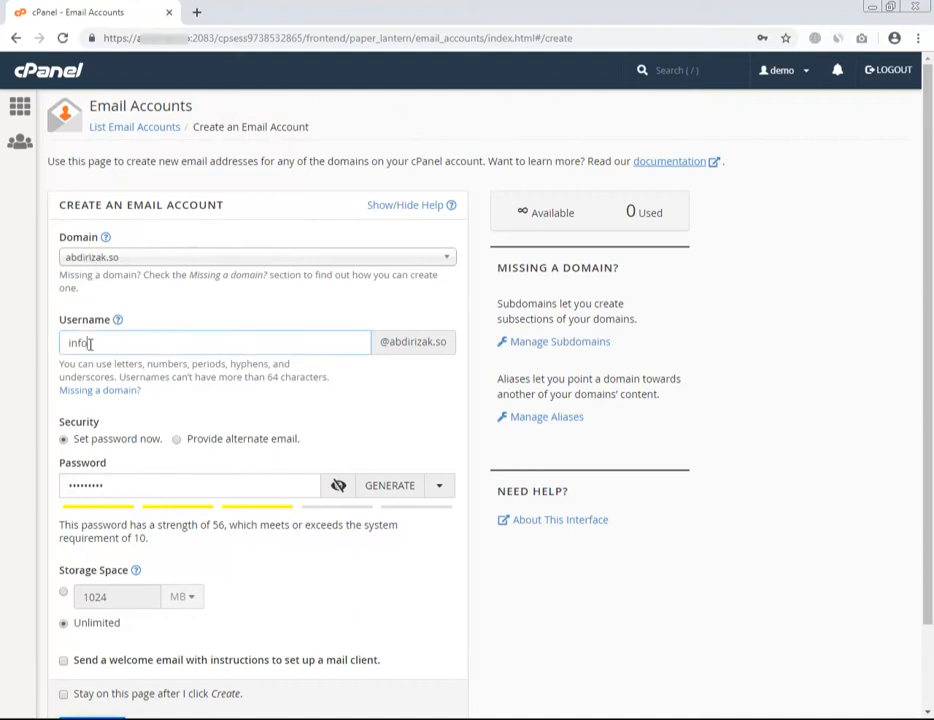
scroll(113, 492, down, 1)
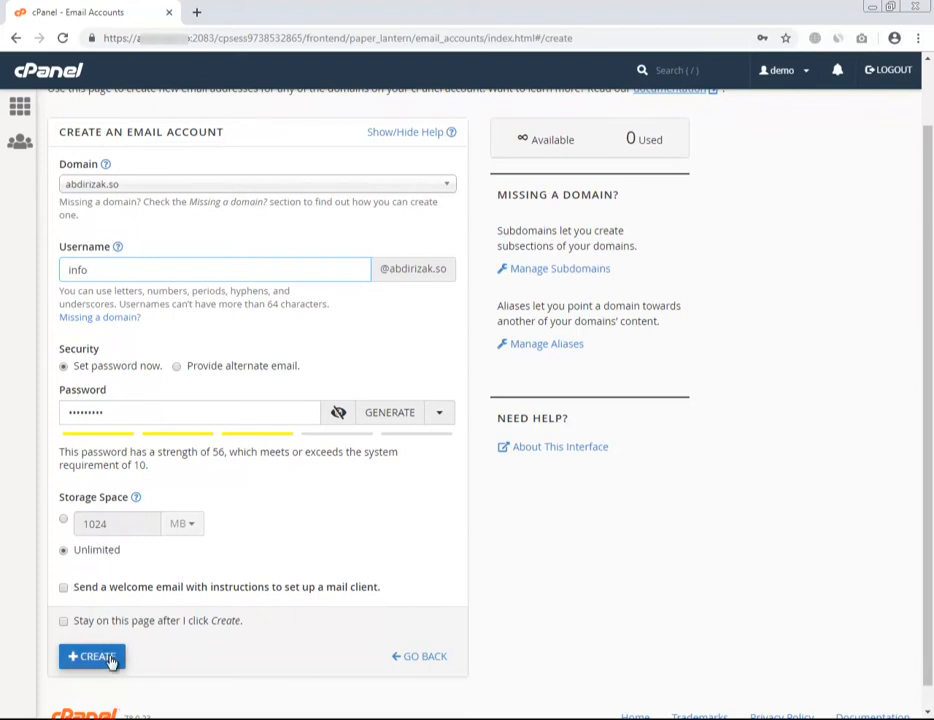
Step: Create the info mailbox, check its settings, and go back to the cPanel home page
click(91, 658)
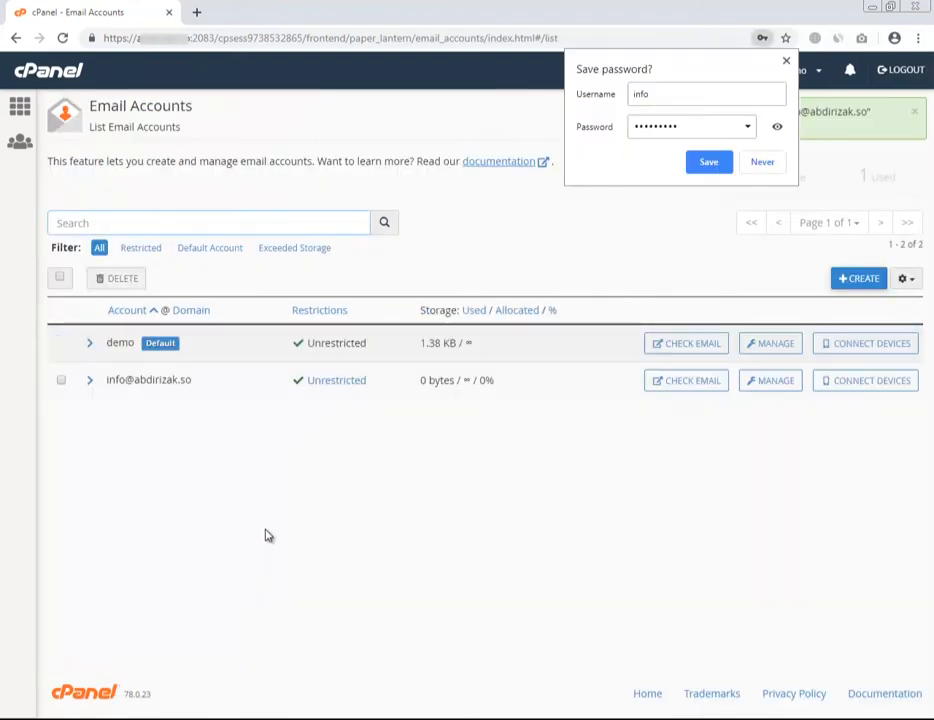
click(266, 530)
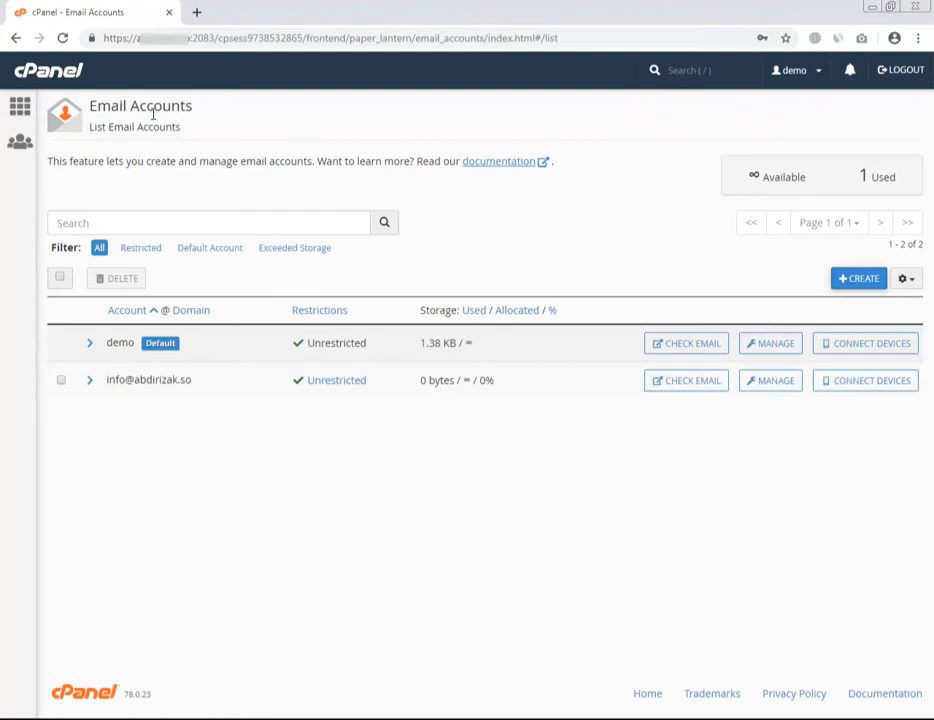
click(768, 381)
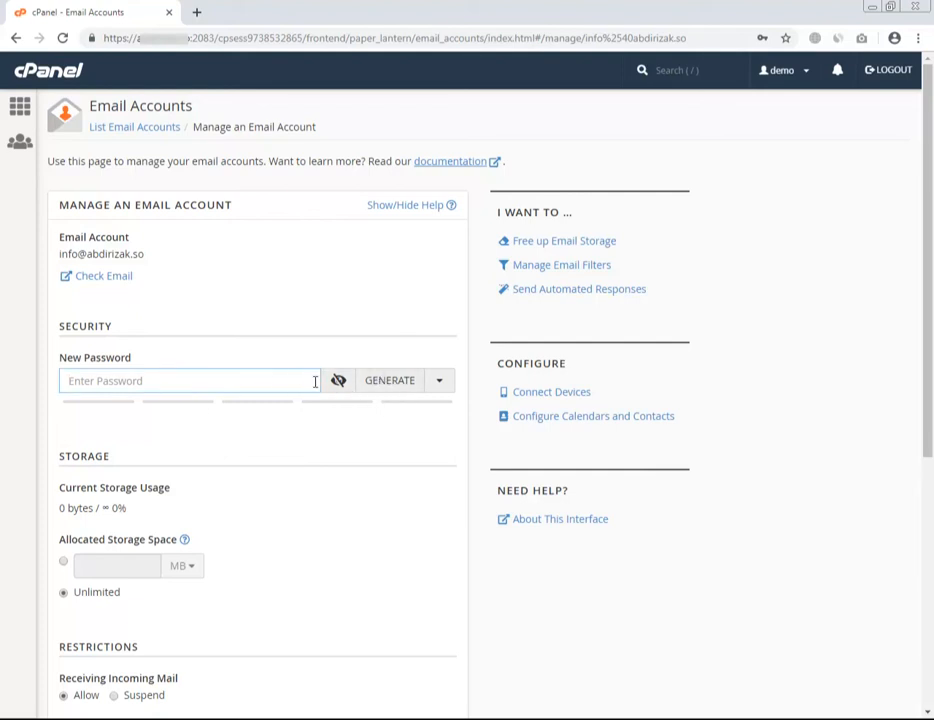
scroll(275, 439, down, 1)
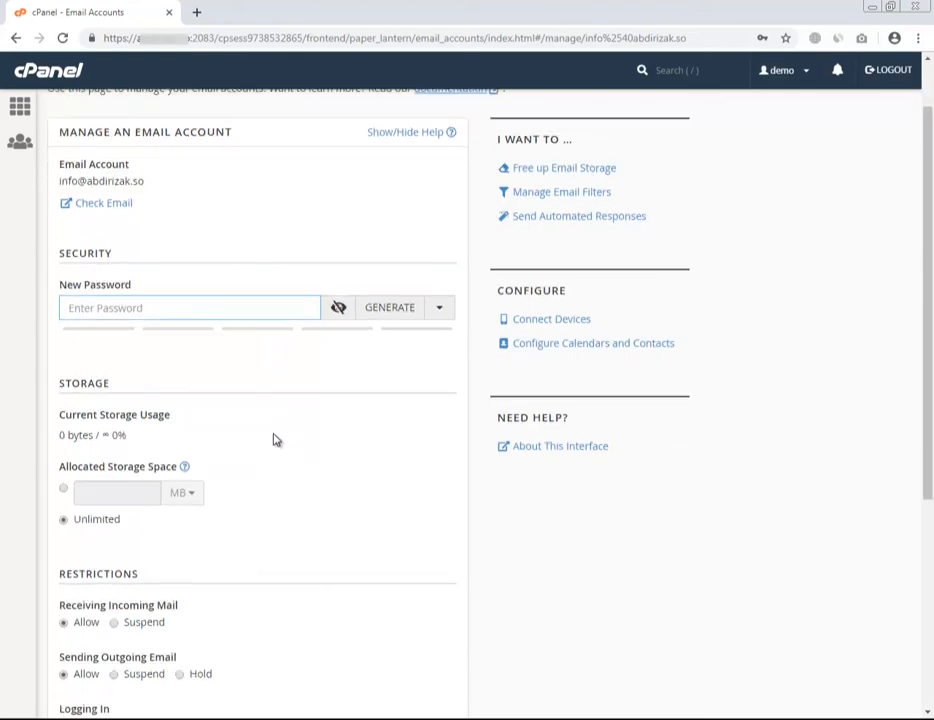
scroll(269, 428, up, 1)
click(20, 105)
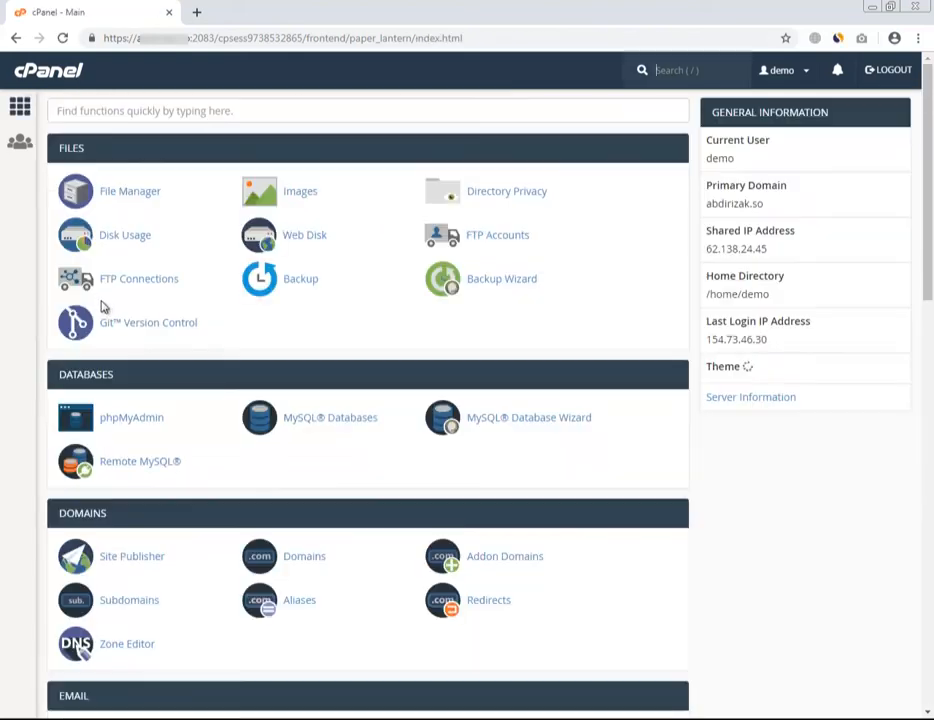
Step: Reopen Email Accounts to see the default account and the new info mailbox
scroll(152, 517, down, 1)
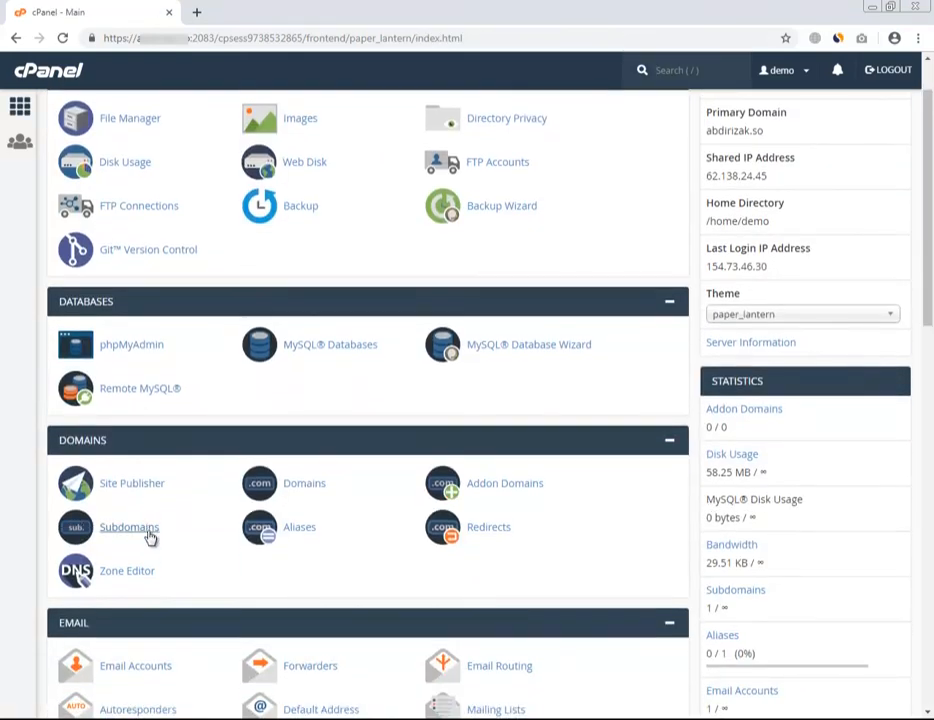
scroll(160, 570, down, 2)
click(148, 523)
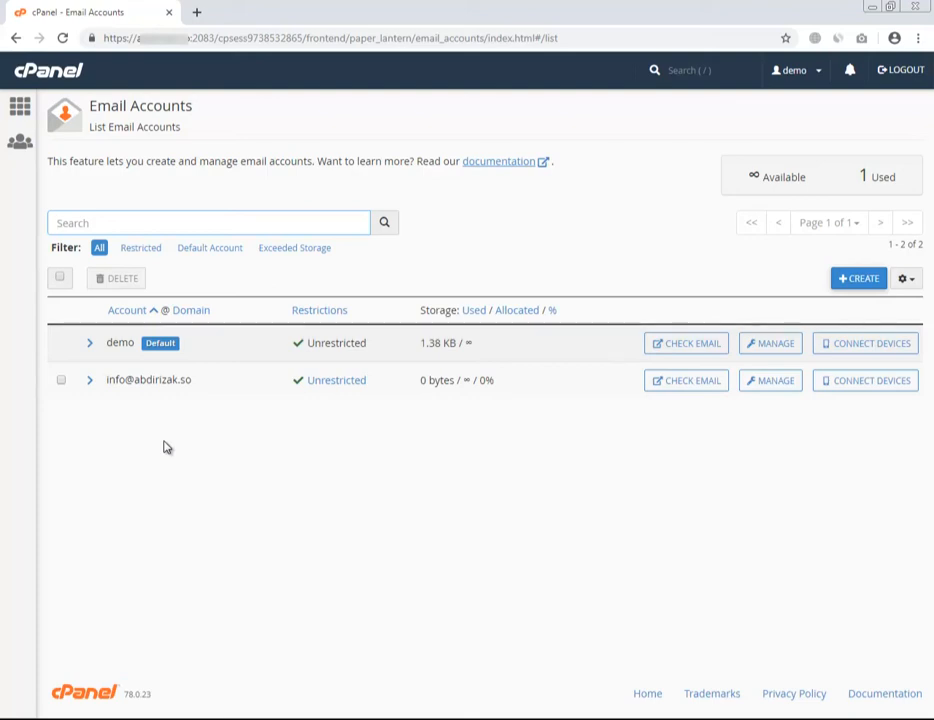
Step: Load the domain's /webmail sign-in page in a new browser tab
key(ctrl+t)
text(abdiriza)
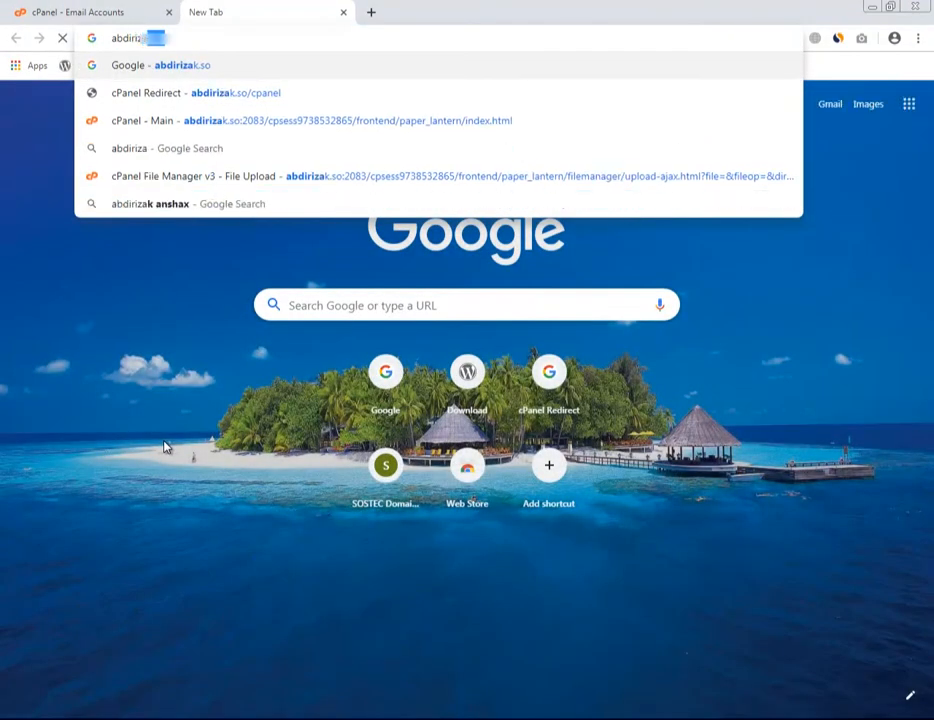
text(k.so/webmail)
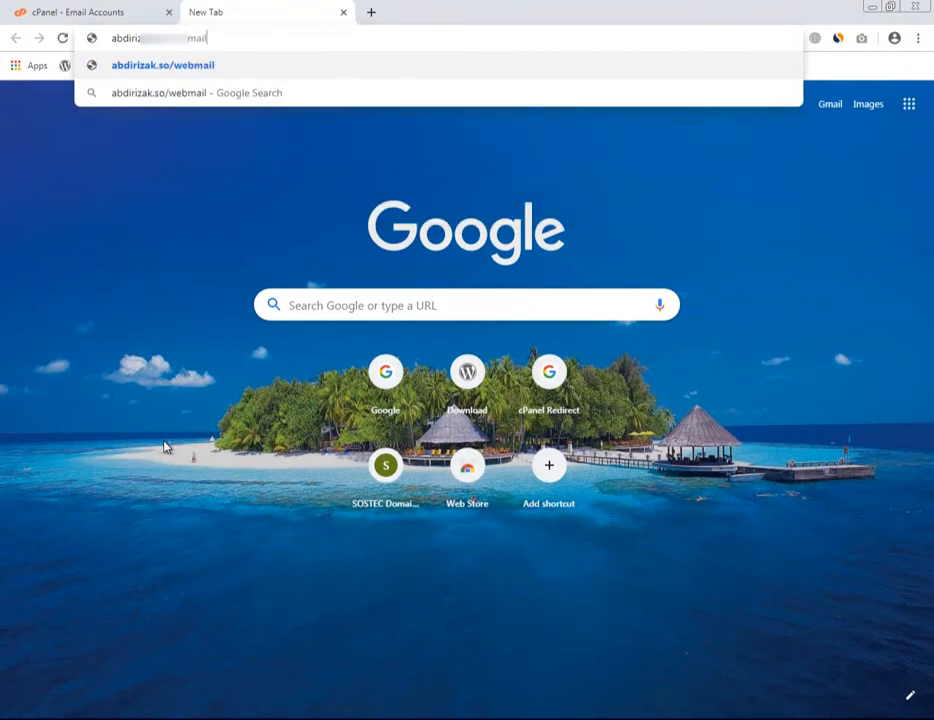
key(Return)
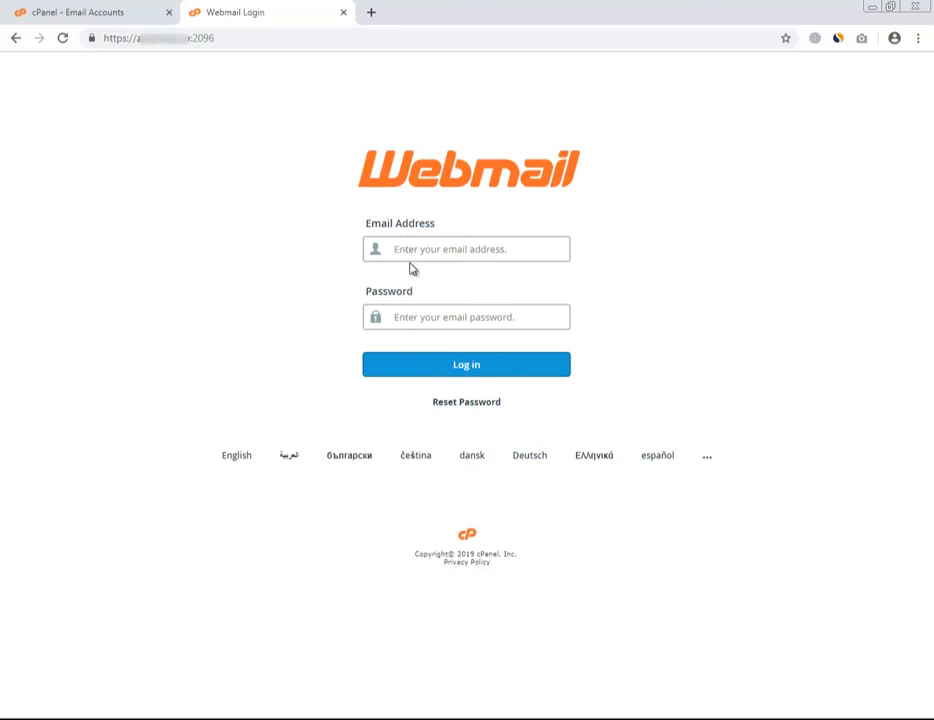
Step: Enter the info mailbox's email address and its password
key(Tab)
text(***)
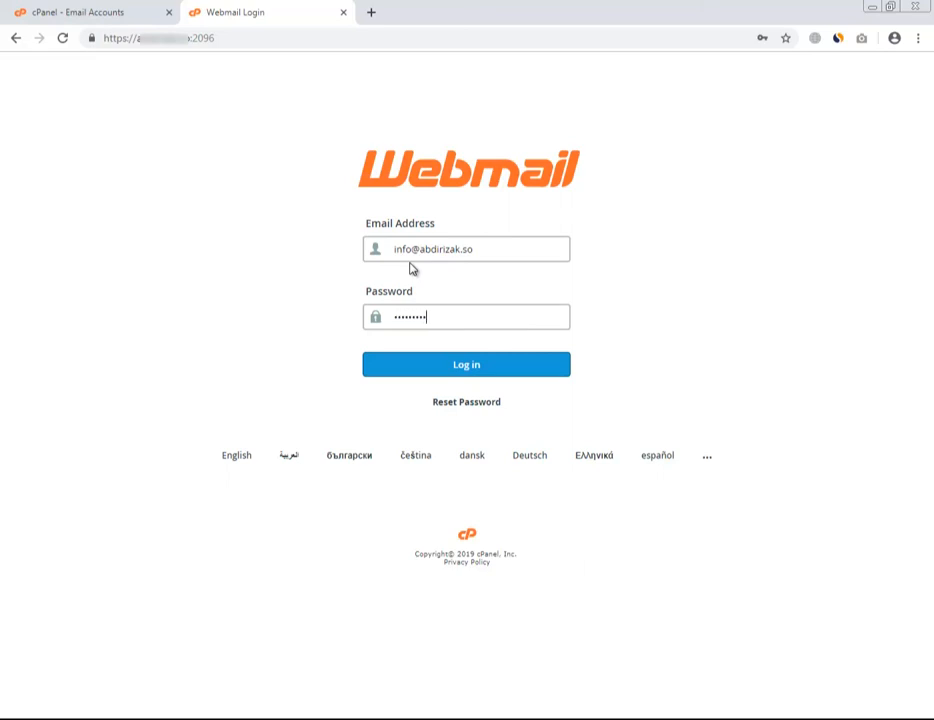
Step: Log in as info, set Roundcube as the default client, and launch Roundcube
click(441, 374)
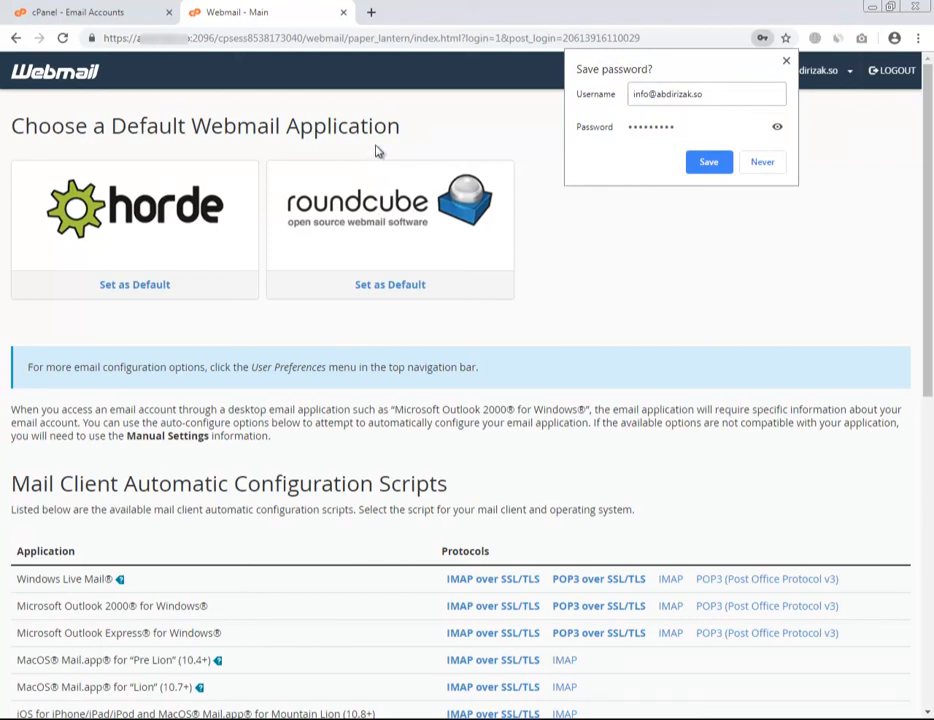
click(378, 138)
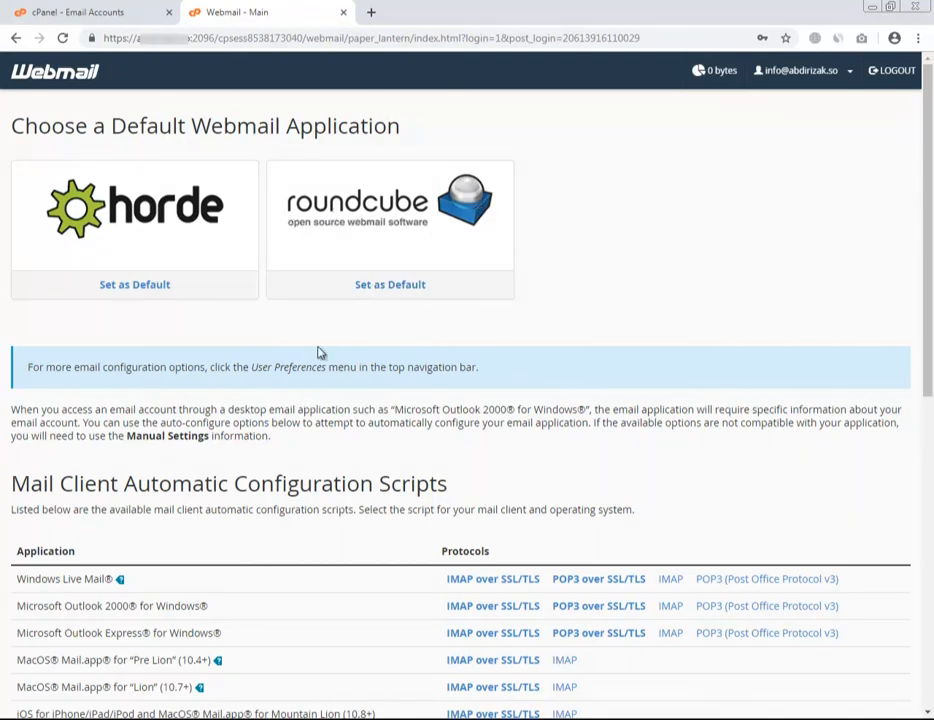
click(391, 288)
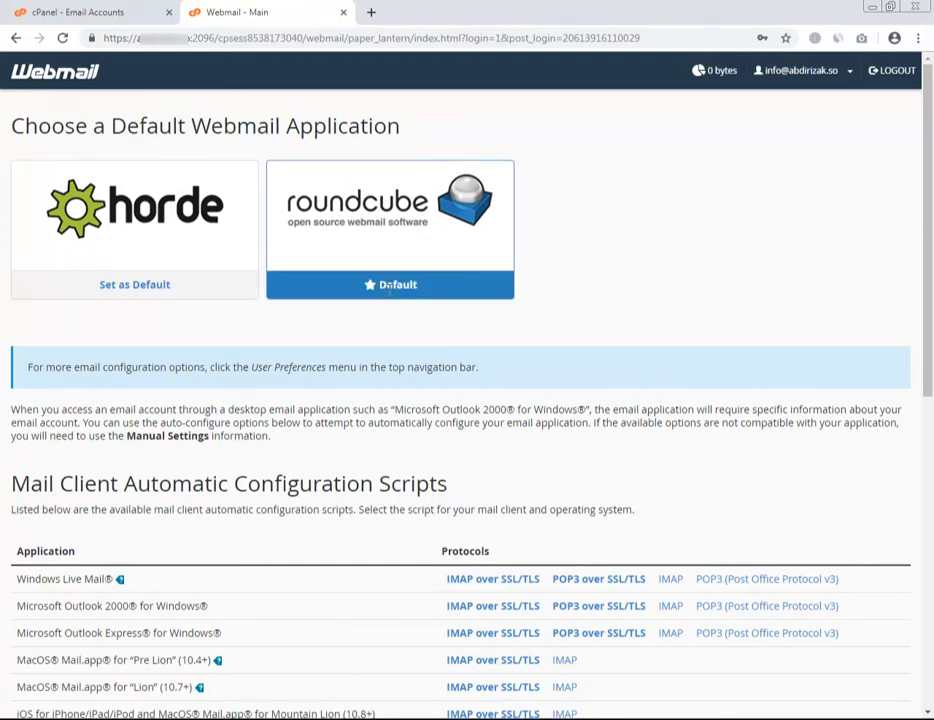
click(378, 218)
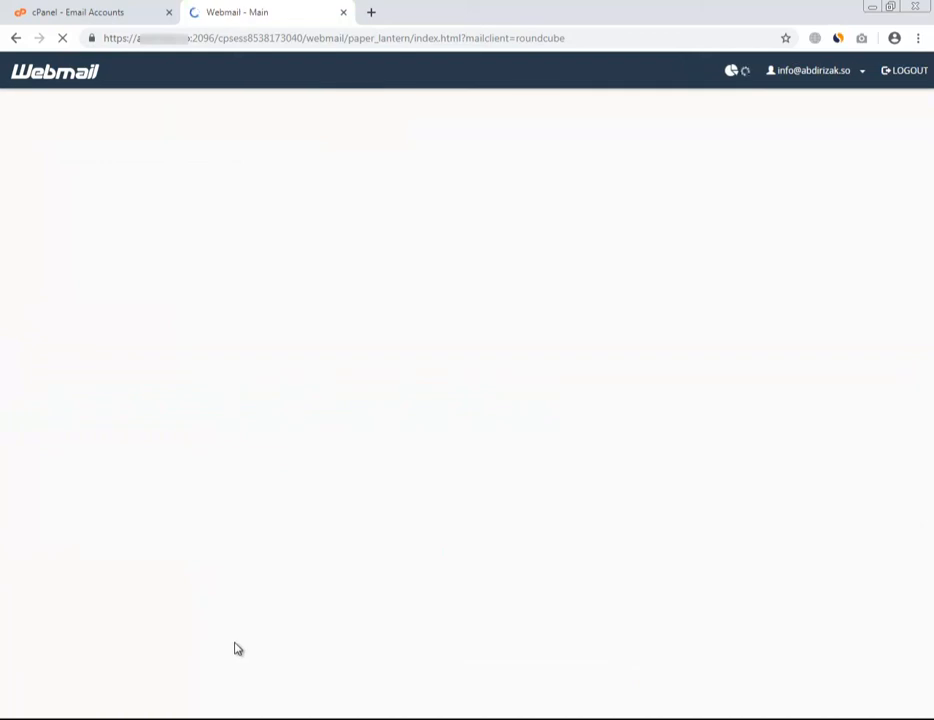